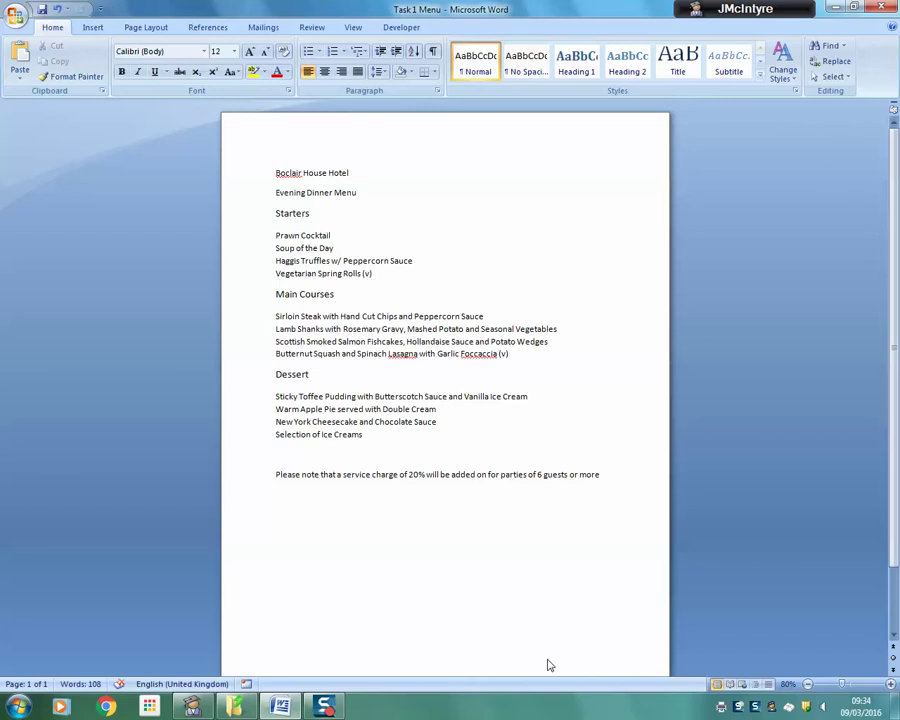
# Make 'Boclair House Hotel' and 'Evening Dinner Menu' Lucida Handwriting 16 pt, underlined and centred
pyautogui.moveTo(277, 173); pyautogui.dragTo(361, 195)
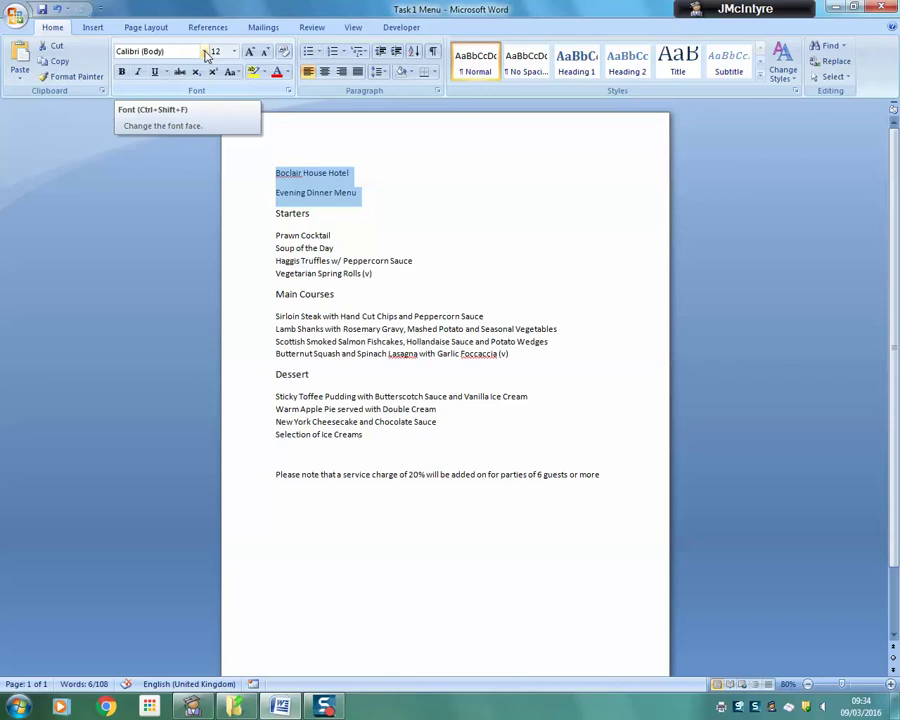
pyautogui.click(205, 52)
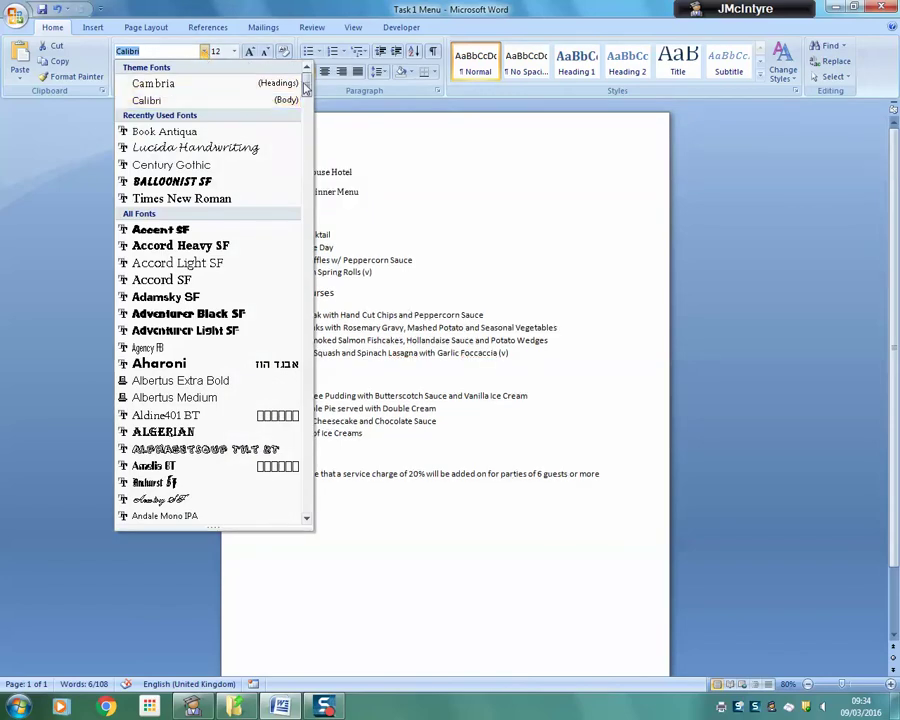
pyautogui.click(222, 149)
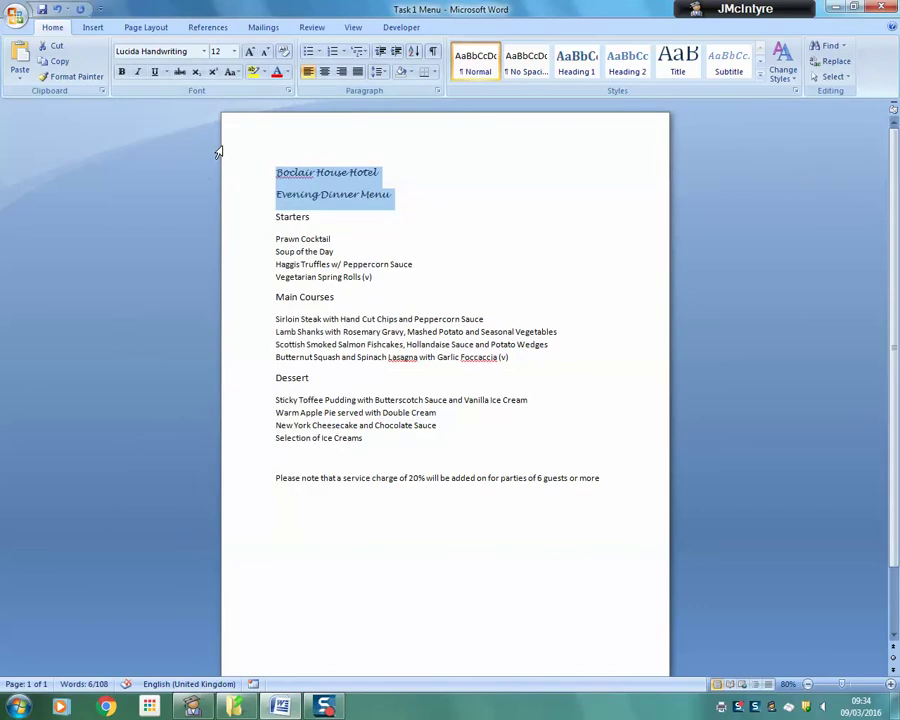
pyautogui.click(234, 52)
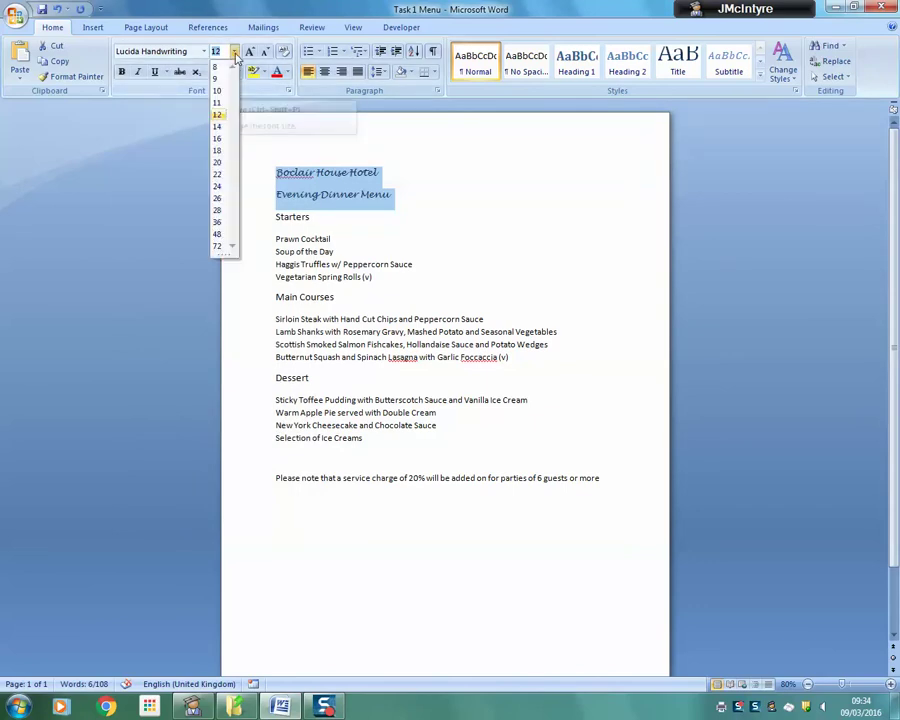
pyautogui.click(218, 139)
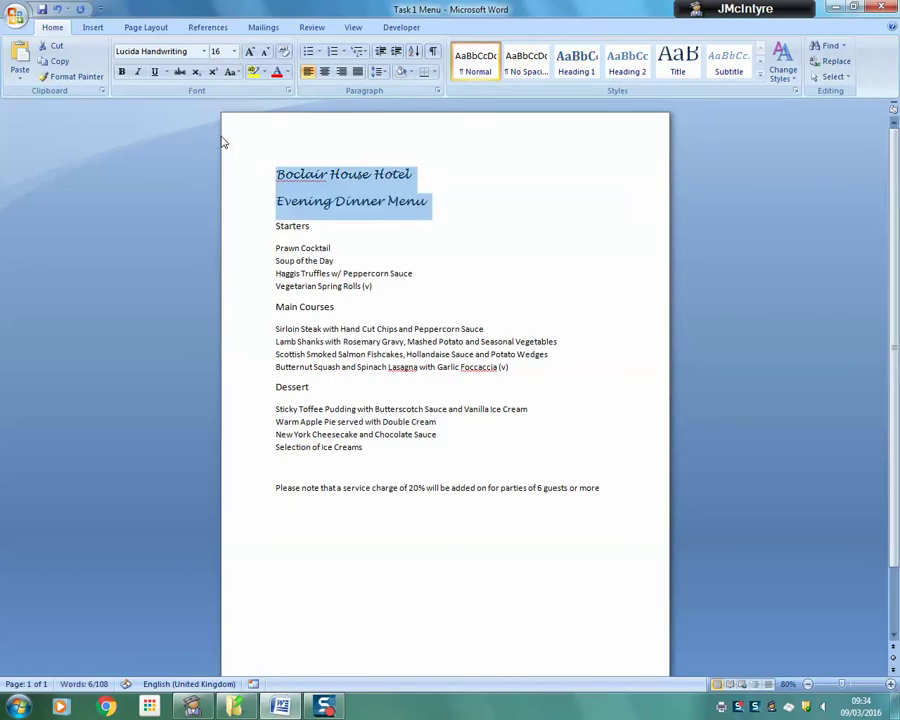
pyautogui.click(156, 76)
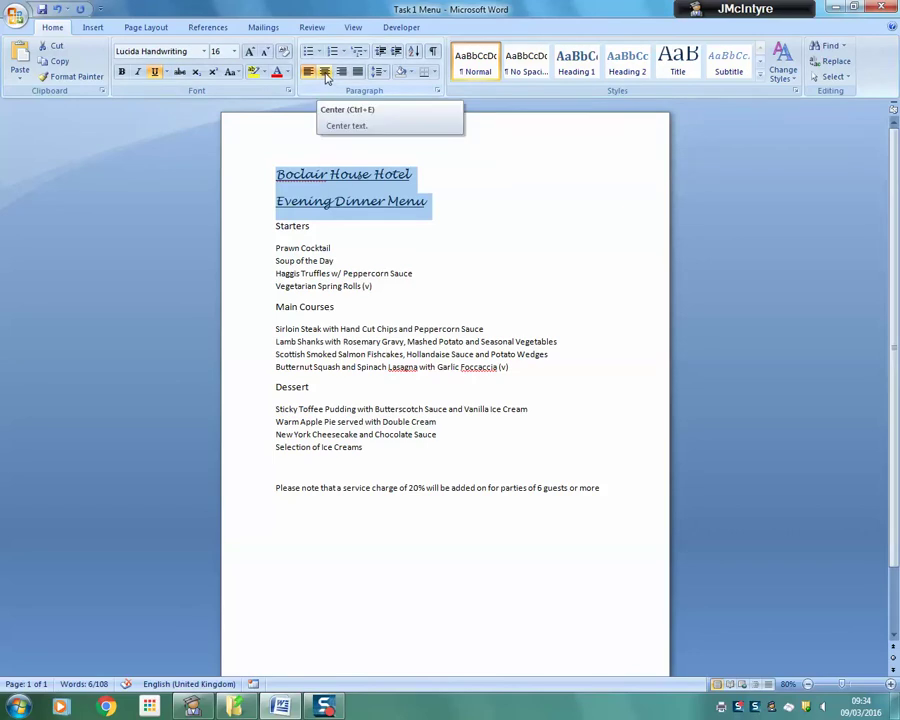
pyautogui.click(325, 73)
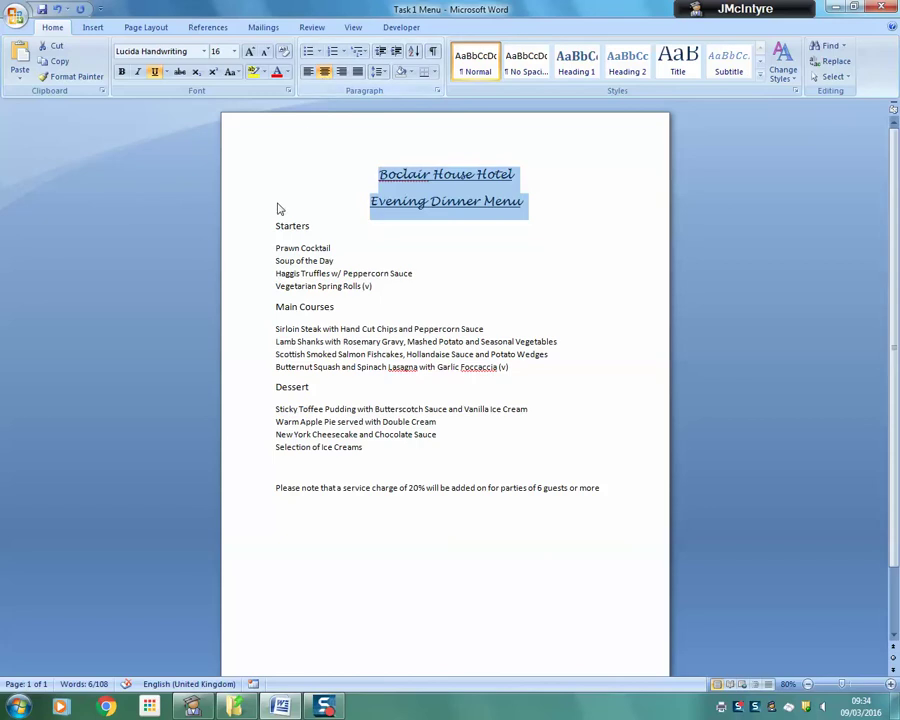
# Set the Starters heading in Book Antiqua 14 pt, underlined and centred
pyautogui.moveTo(310, 226); pyautogui.dragTo(278, 226)
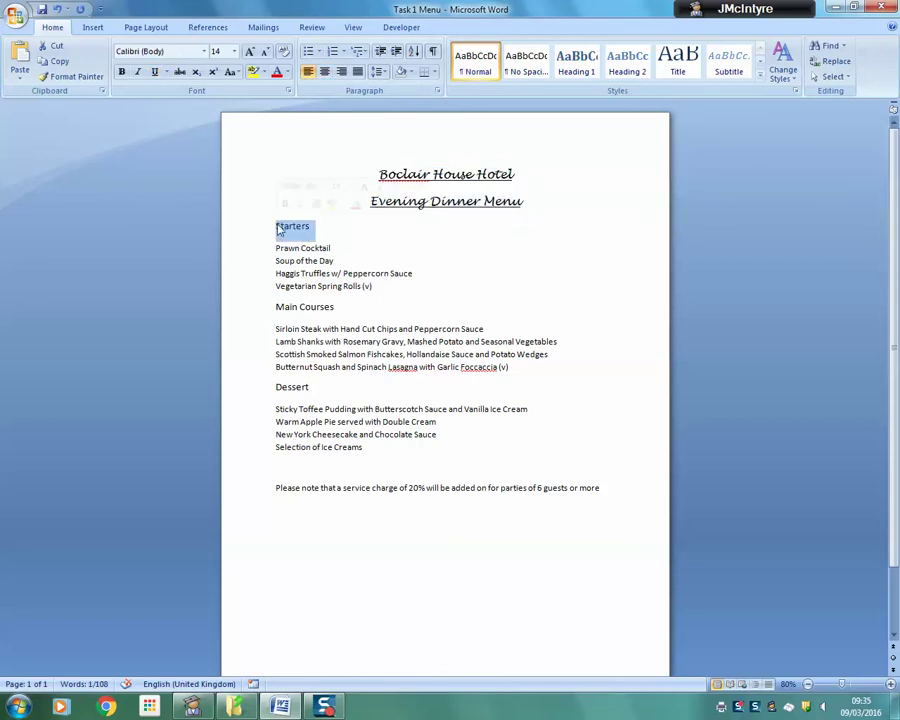
pyautogui.click(204, 51)
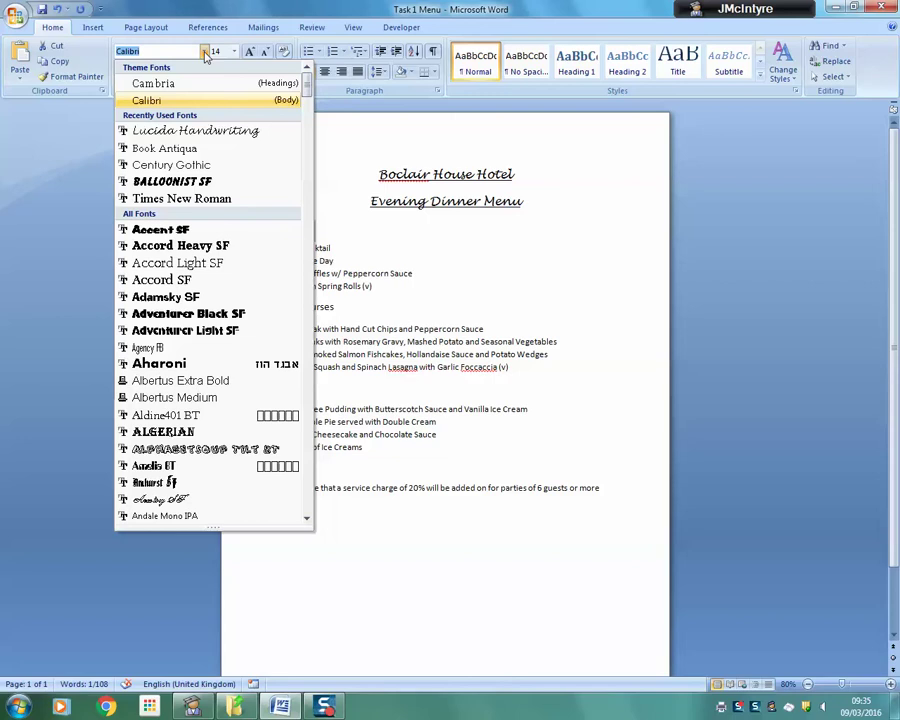
pyautogui.click(164, 148)
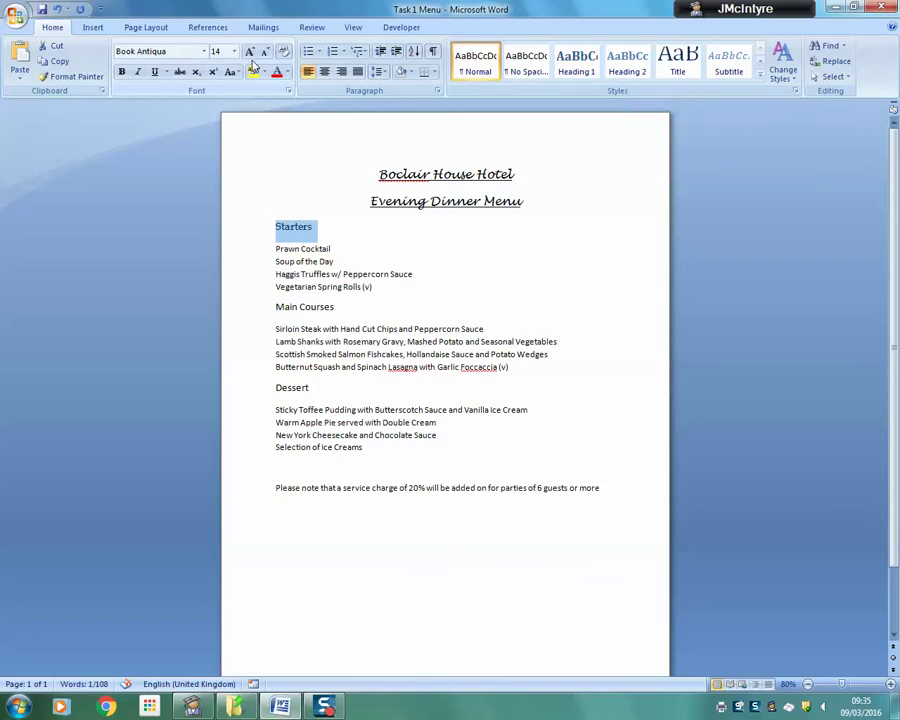
pyautogui.click(155, 73)
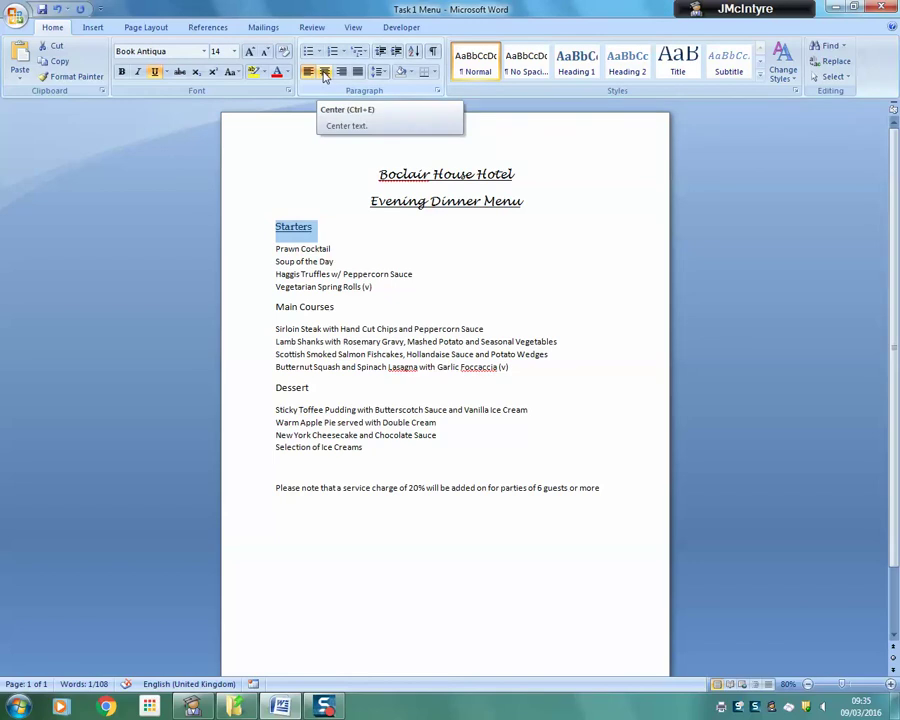
pyautogui.click(324, 74)
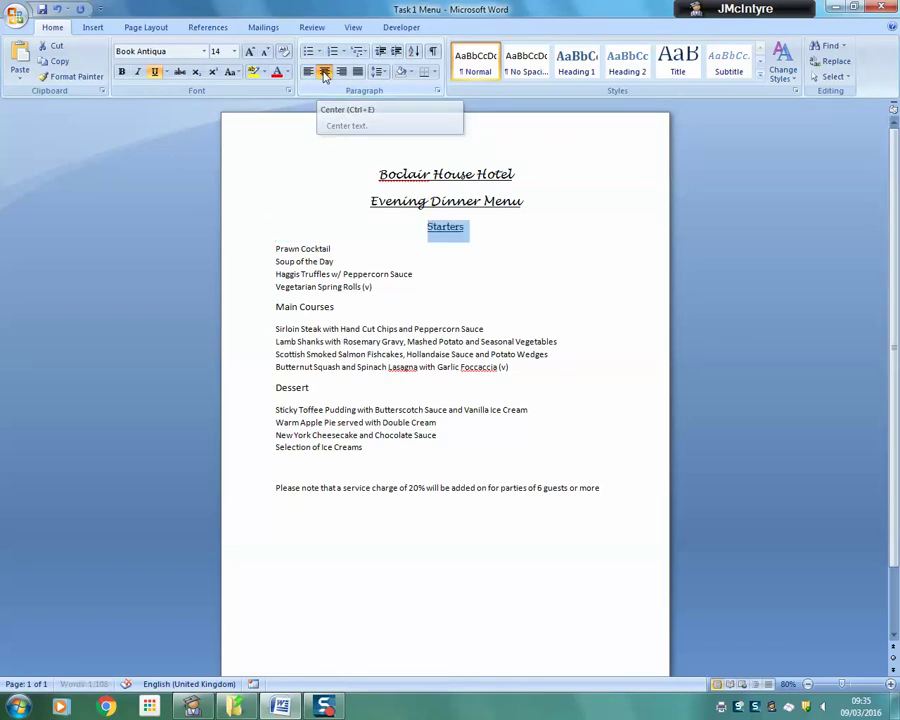
# Set the four starter dishes in Book Antiqua 12 pt and centre them under Starters
pyautogui.moveTo(377, 289); pyautogui.dragTo(274, 248)
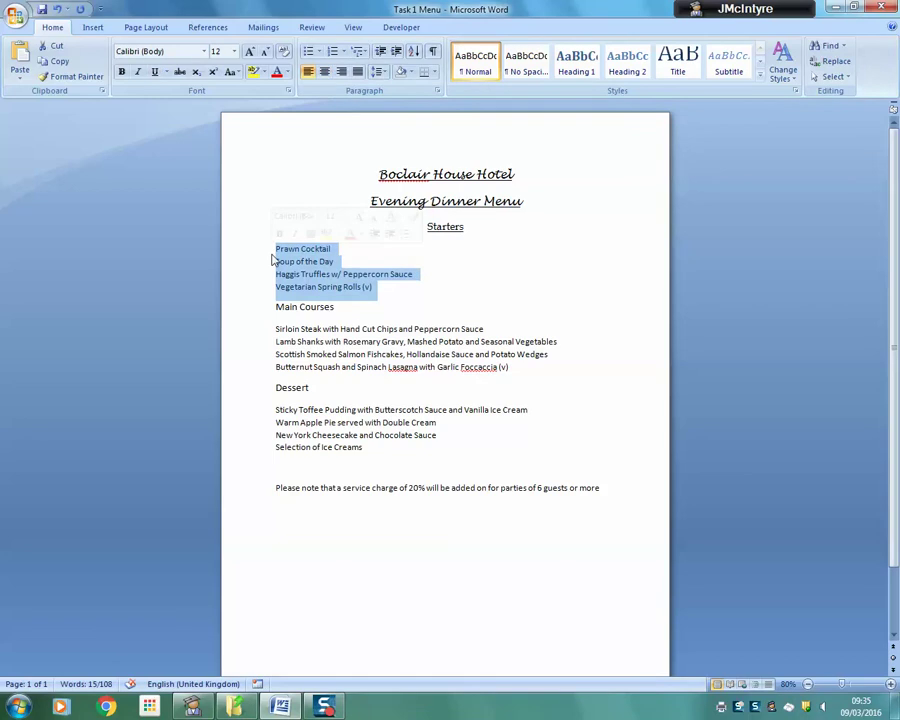
pyautogui.click(204, 51)
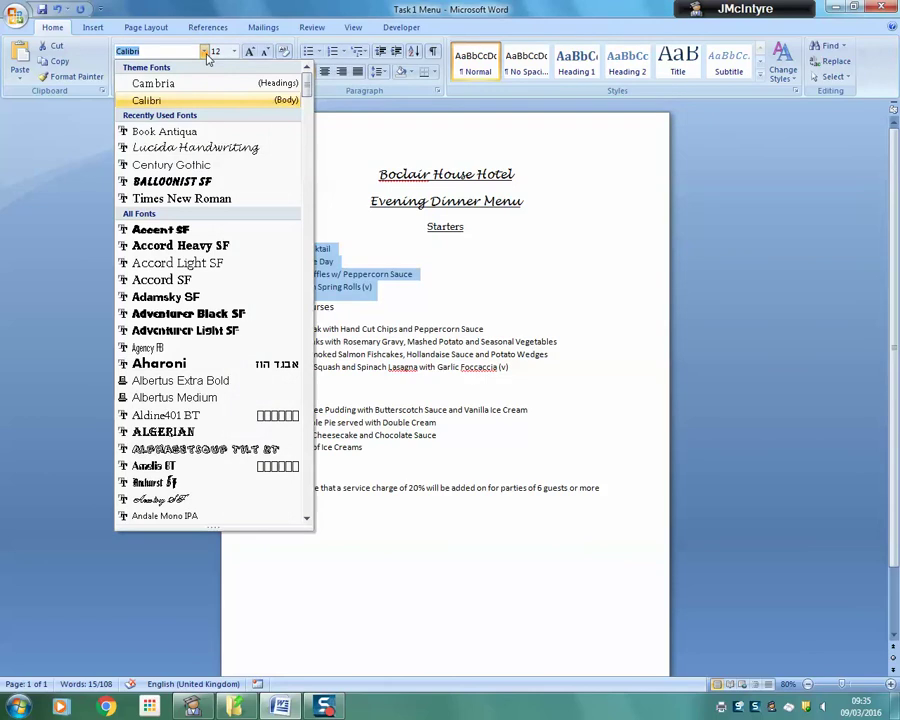
pyautogui.click(200, 132)
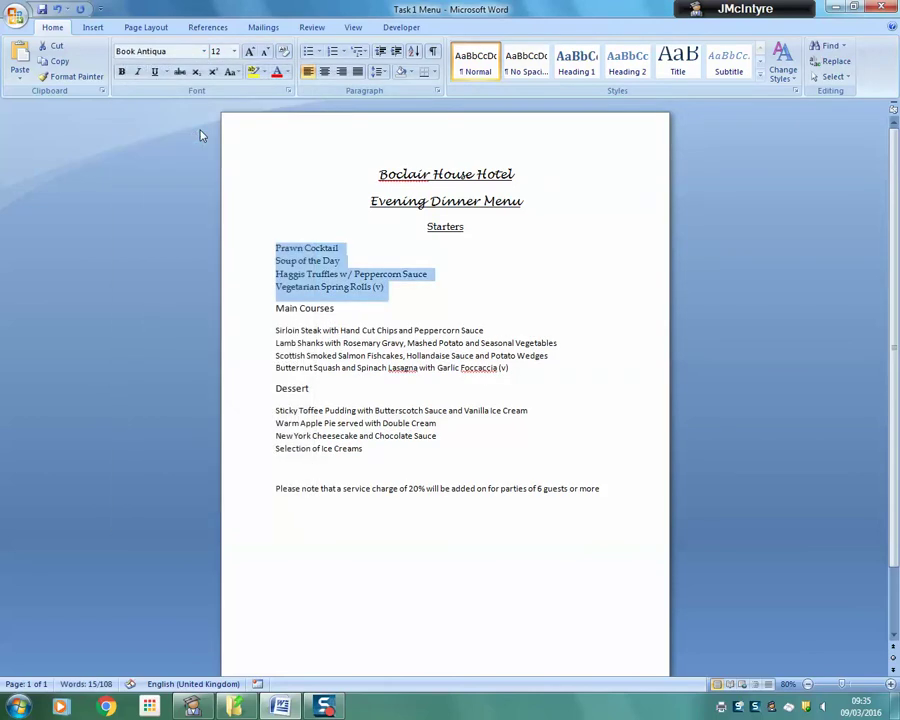
pyautogui.click(325, 72)
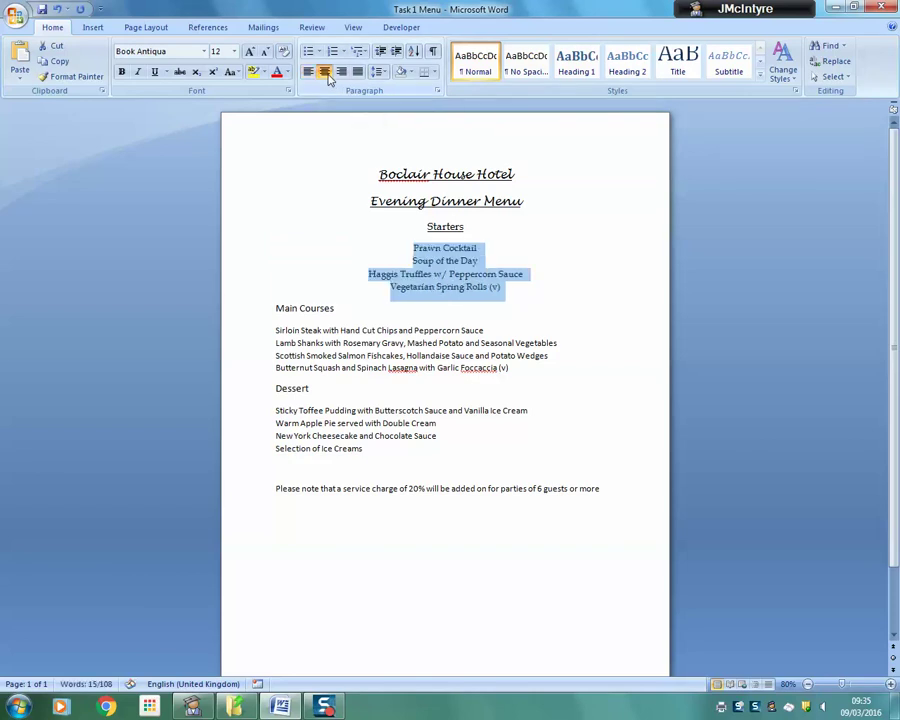
pyautogui.click(338, 308)
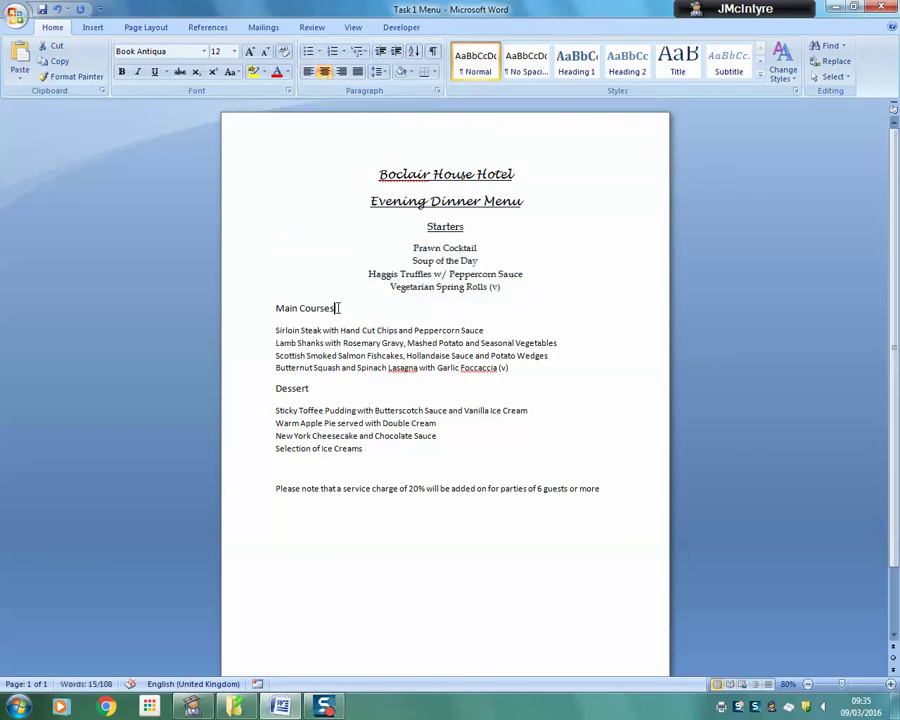
# Set the Main Courses heading in Book Antiqua and centre it
pyautogui.moveTo(338, 308); pyautogui.dragTo(275, 308)
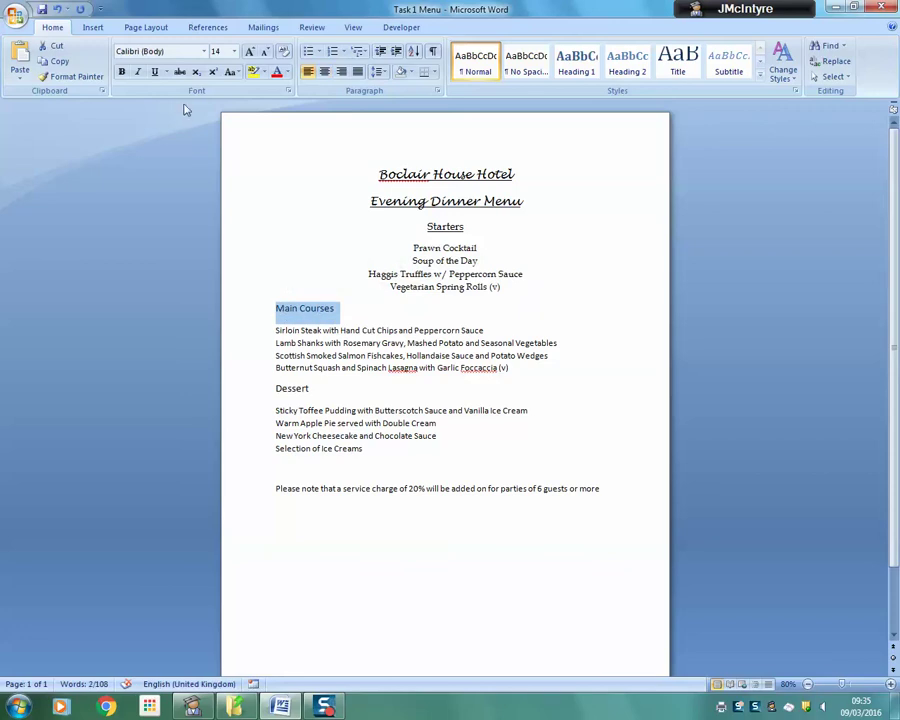
pyautogui.click(205, 51)
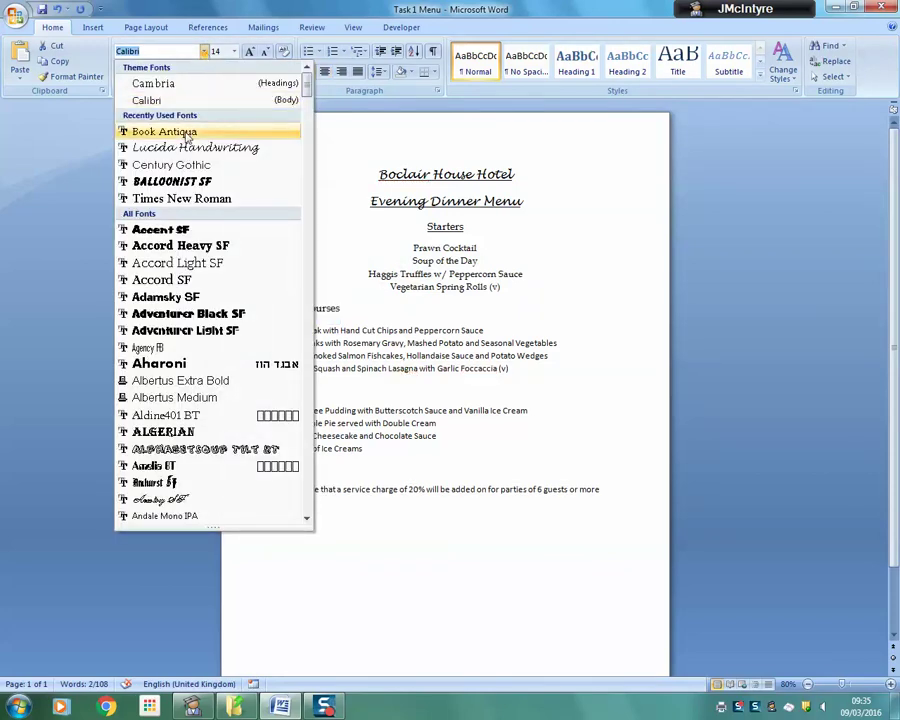
pyautogui.click(186, 133)
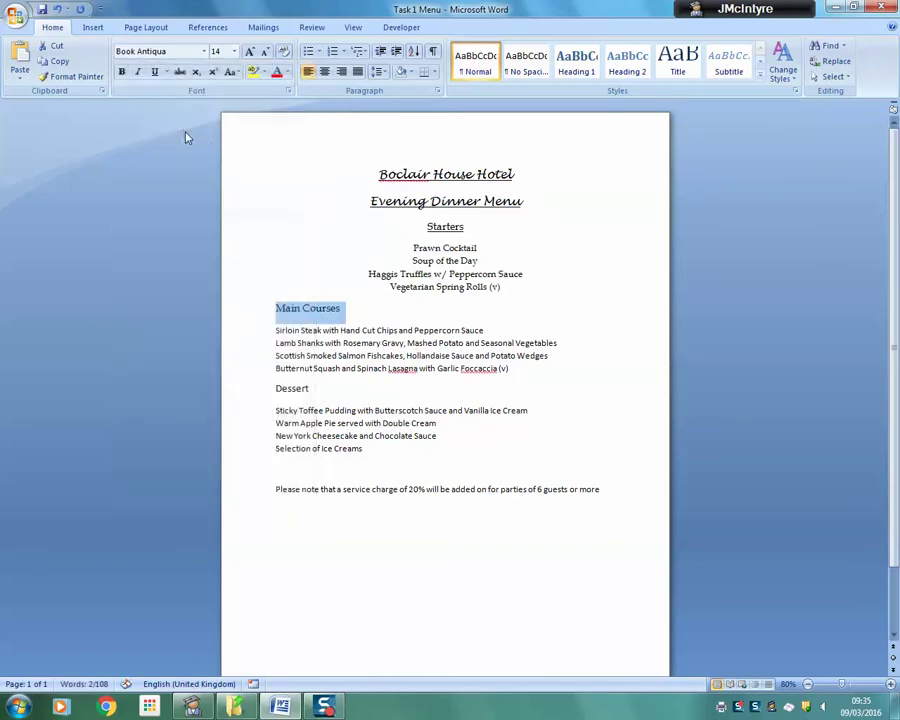
pyautogui.click(323, 72)
# Set the four main-course dishes in Book Antiqua 12 pt and centre them
pyautogui.moveTo(541, 369); pyautogui.dragTo(276, 330)
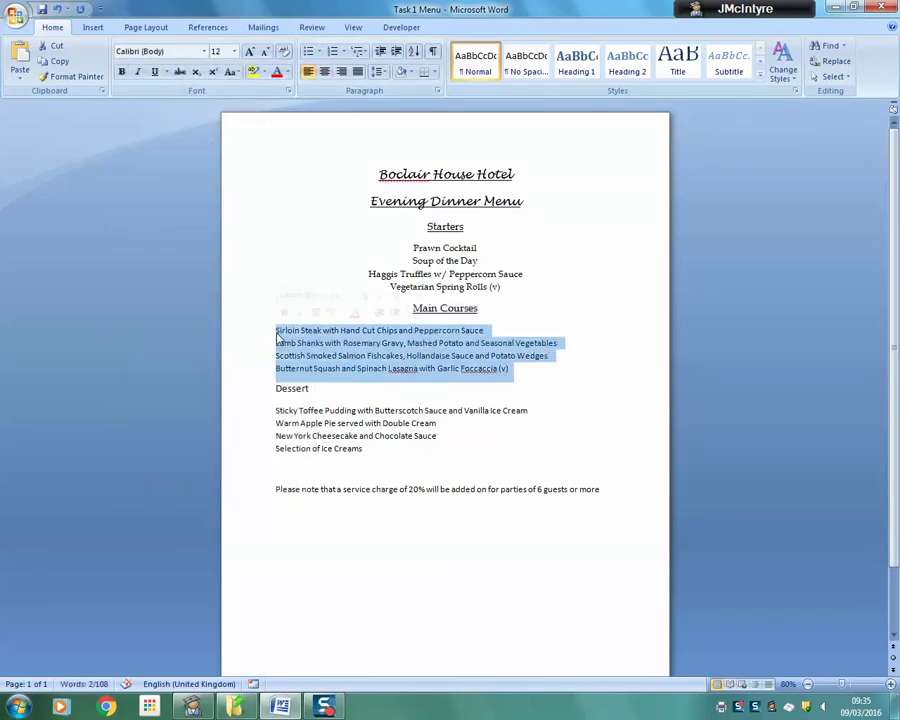
pyautogui.click(204, 51)
pyautogui.click(170, 135)
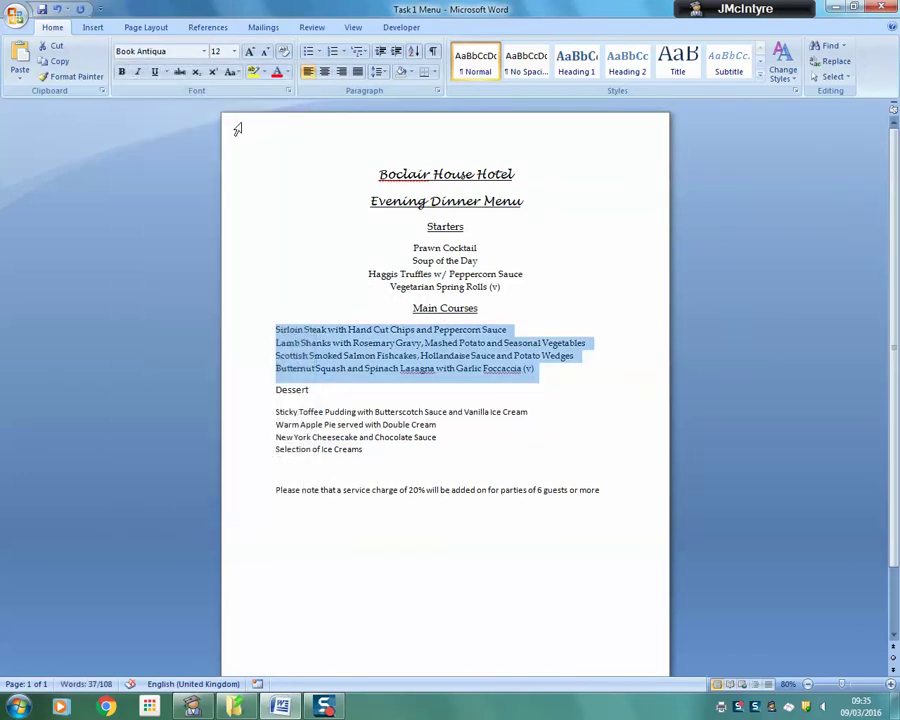
pyautogui.click(323, 72)
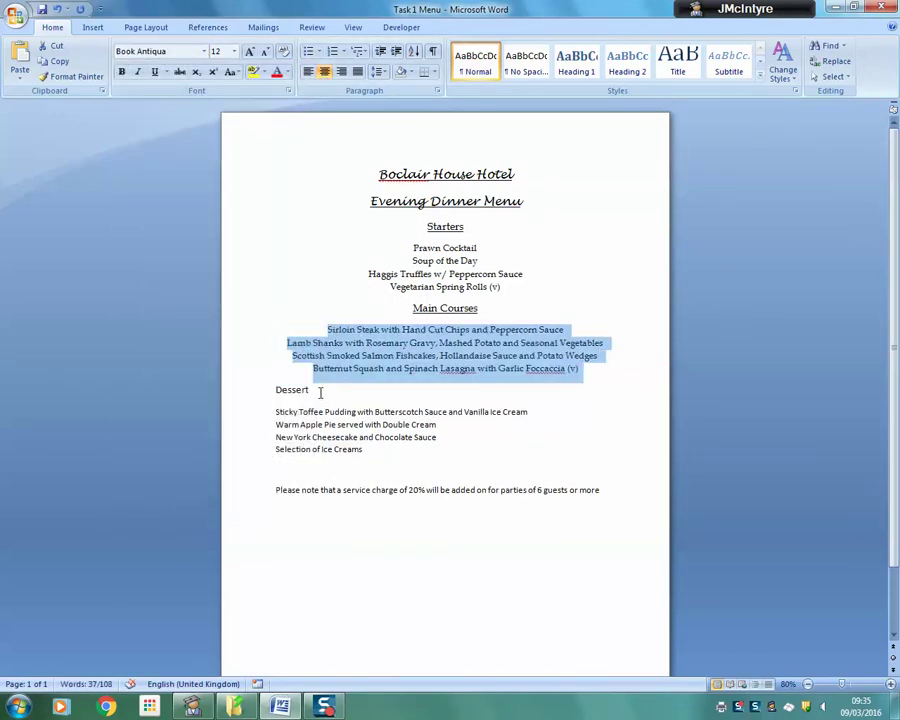
pyautogui.moveTo(318, 391); pyautogui.dragTo(276, 390)
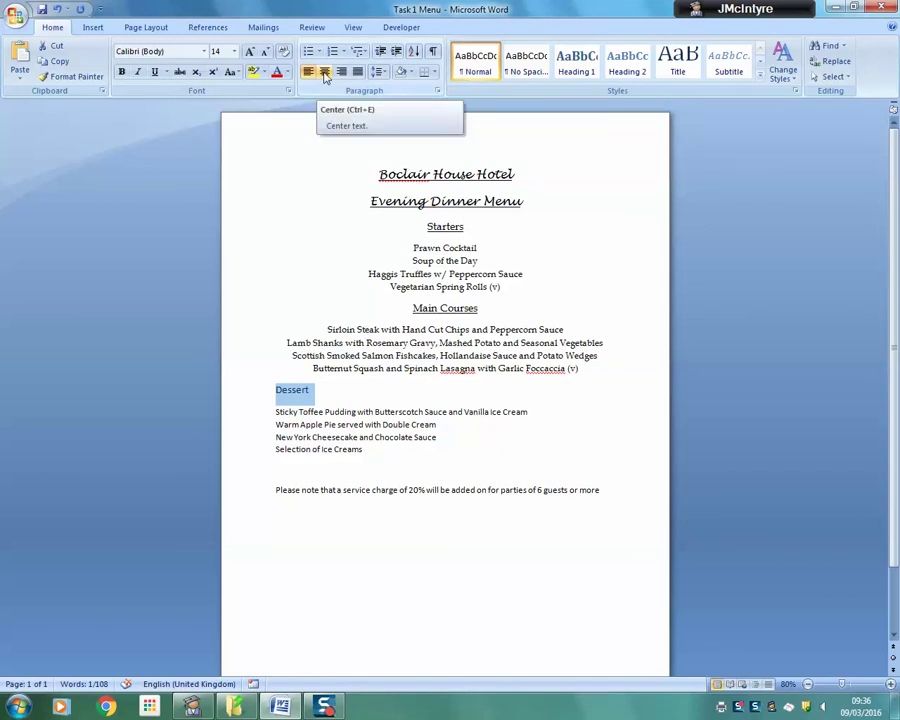
# Make the Dessert heading Book Antiqua, centred and underlined
pyautogui.click(204, 51)
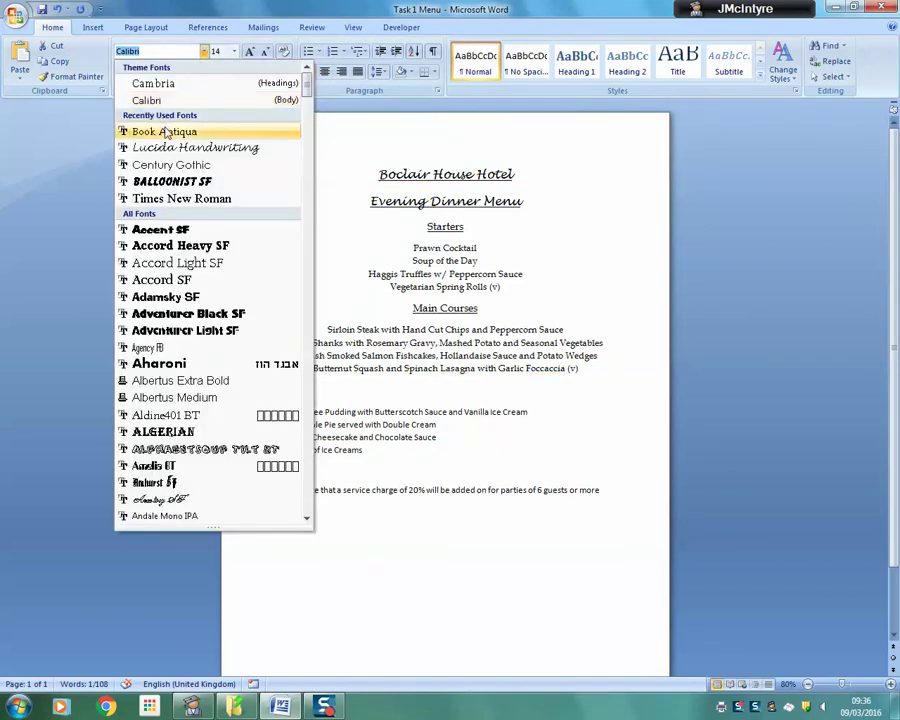
pyautogui.click(200, 131)
pyautogui.click(324, 72)
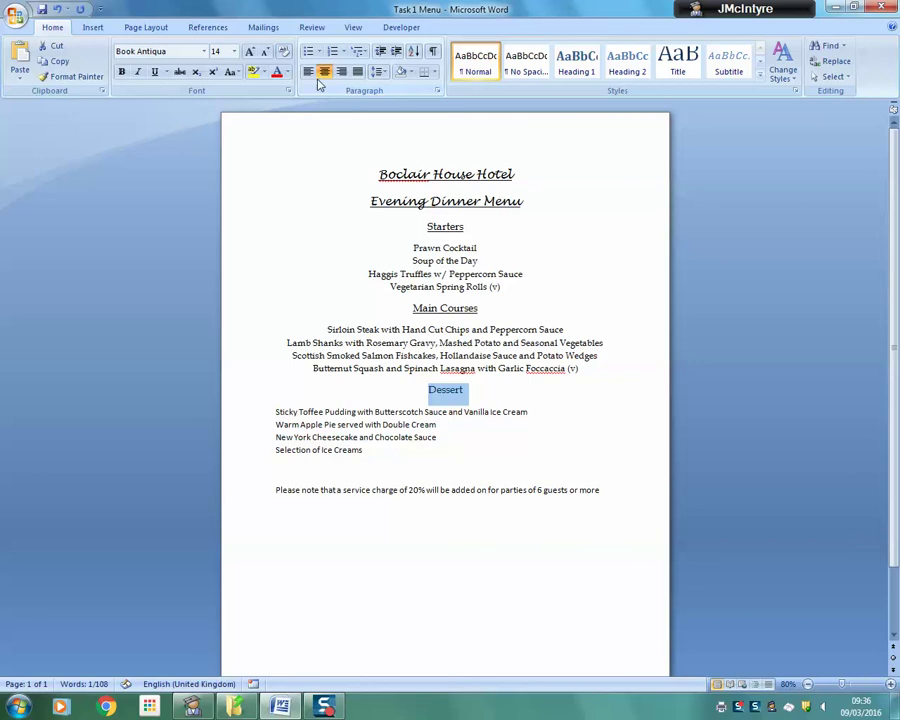
pyautogui.click(155, 72)
# Centre the four dessert dishes and set them in Book Antiqua 12 pt
pyautogui.moveTo(366, 449); pyautogui.dragTo(263, 408)
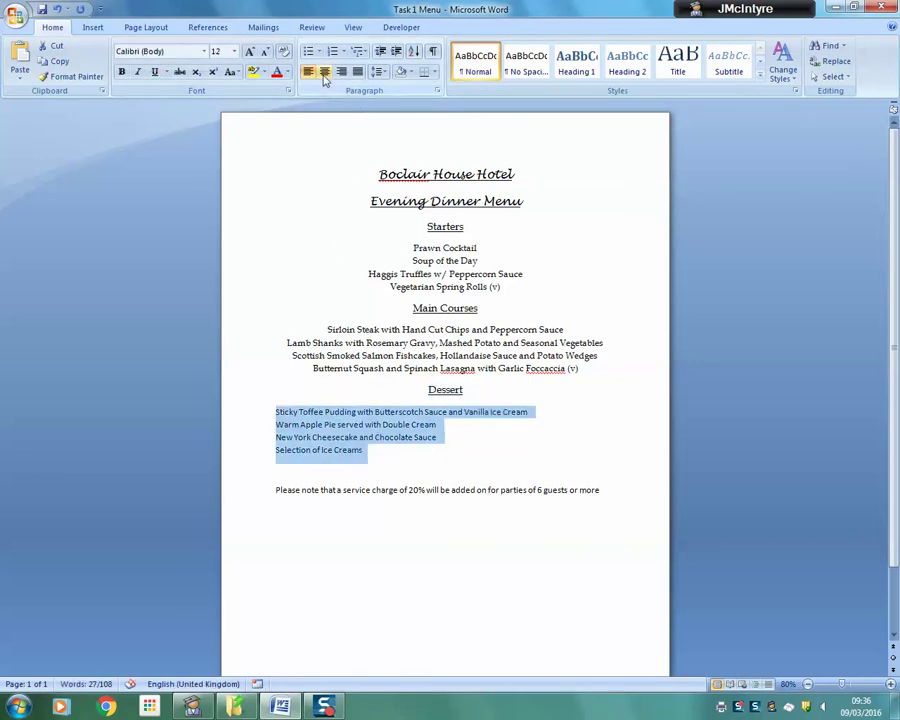
pyautogui.click(324, 73)
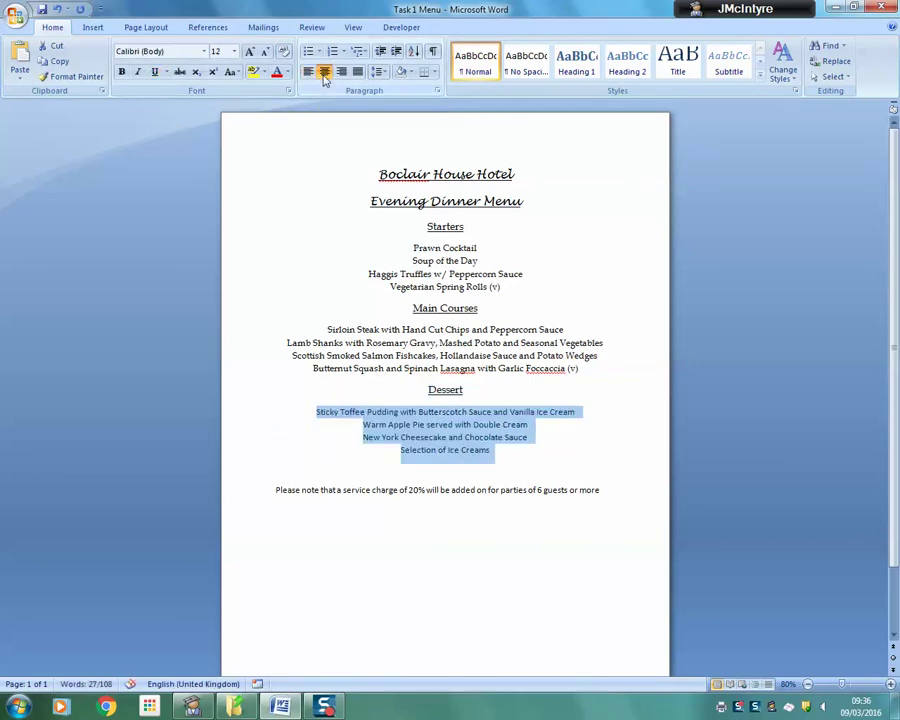
pyautogui.click(203, 52)
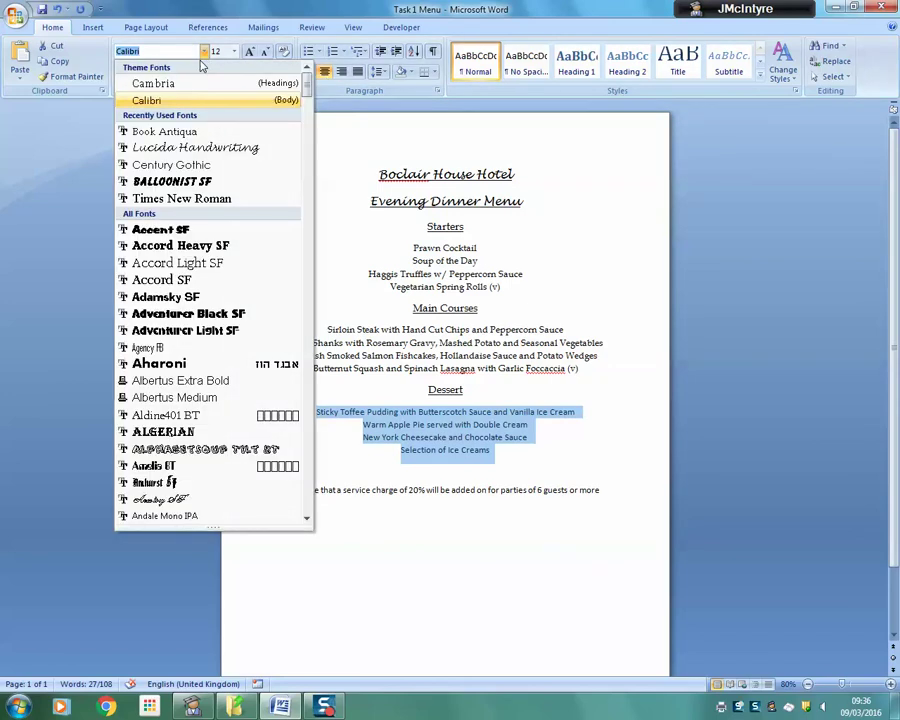
pyautogui.click(165, 131)
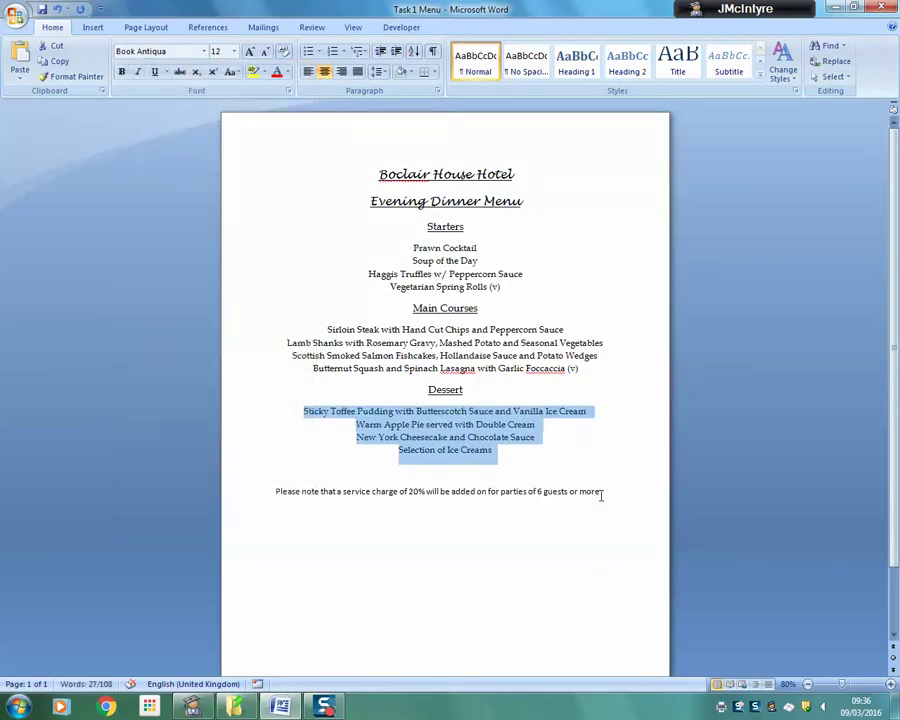
pyautogui.moveTo(601, 494); pyautogui.dragTo(284, 492)
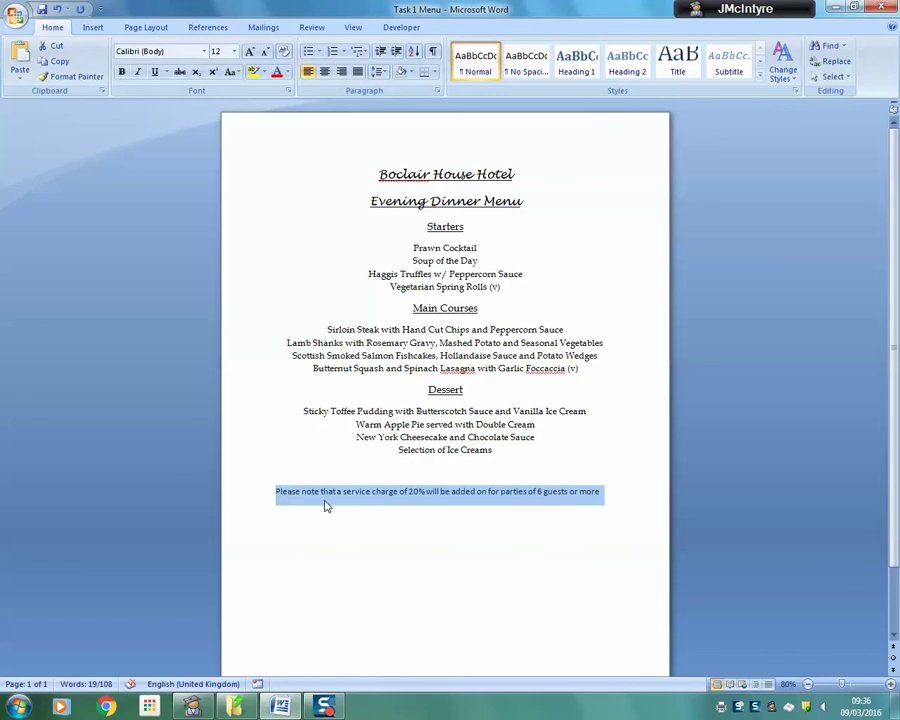
# Make the service-charge note italic, justified Book Antiqua 12 pt
pyautogui.click(205, 52)
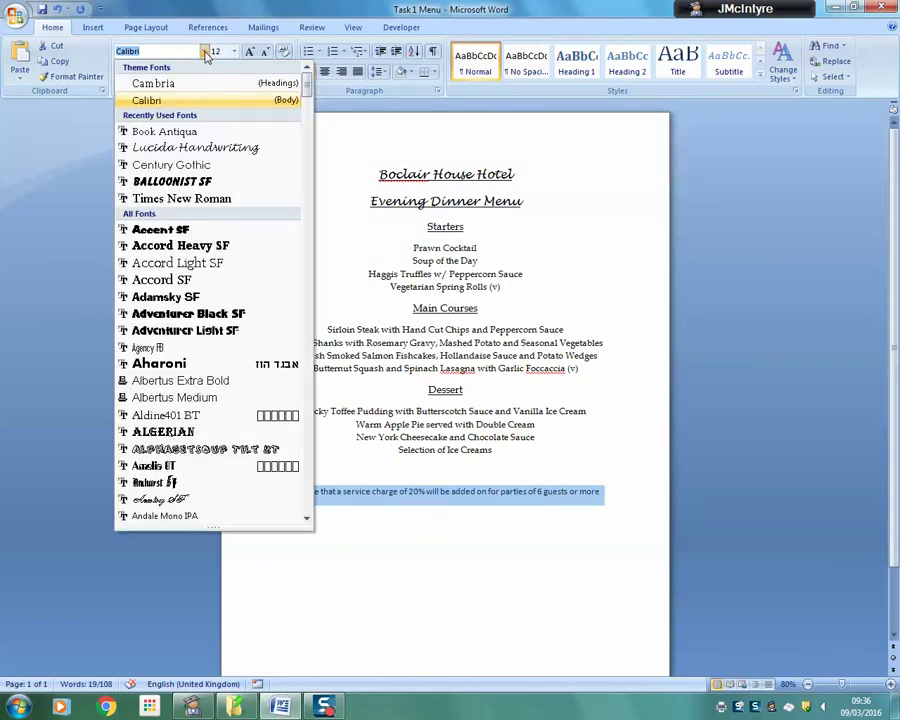
pyautogui.click(190, 133)
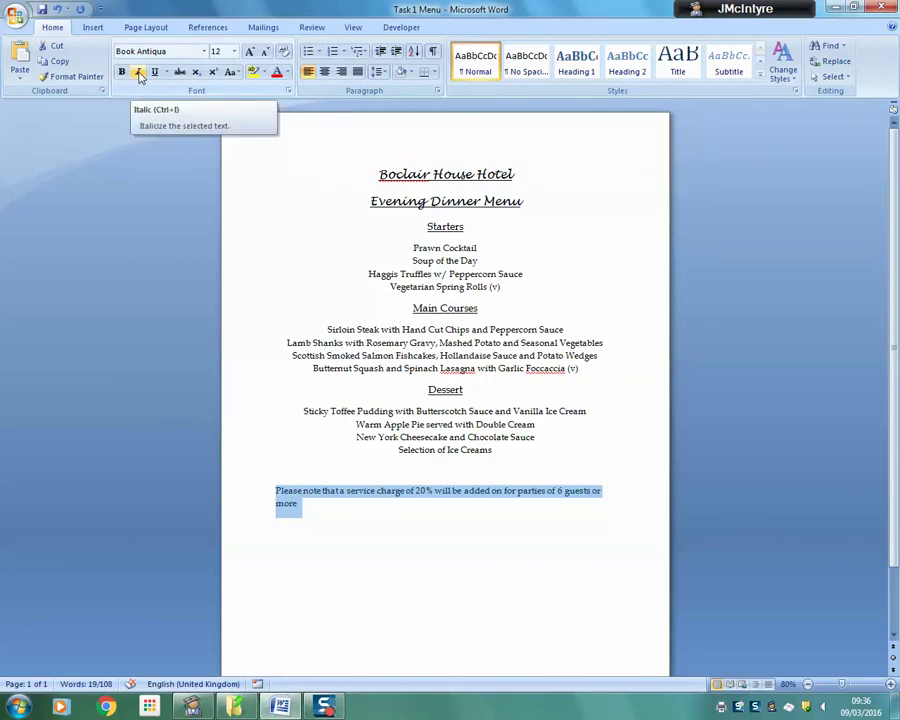
pyautogui.click(140, 77)
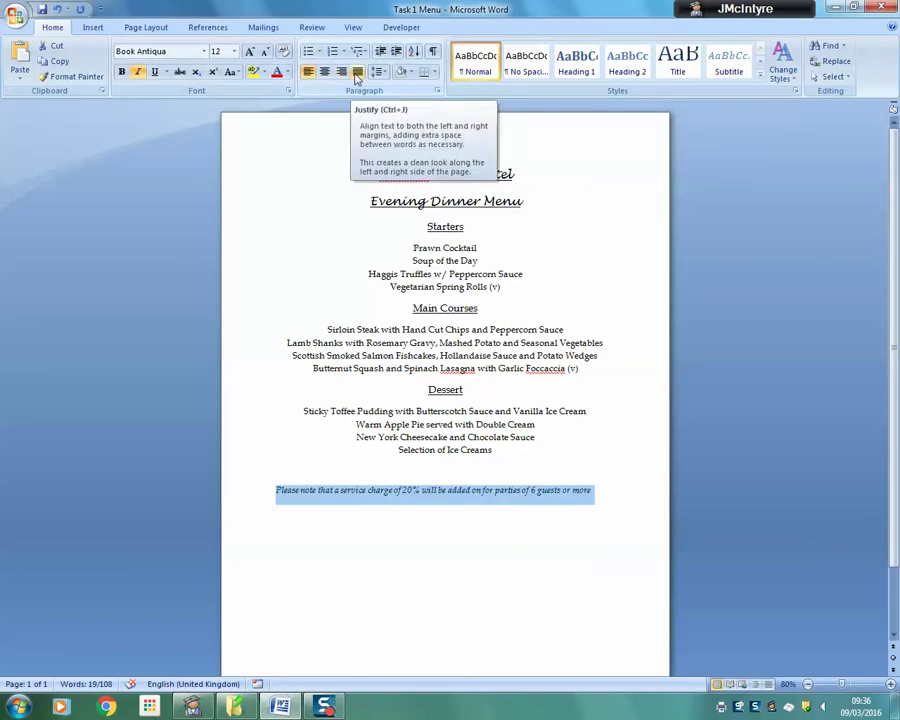
pyautogui.click(357, 72)
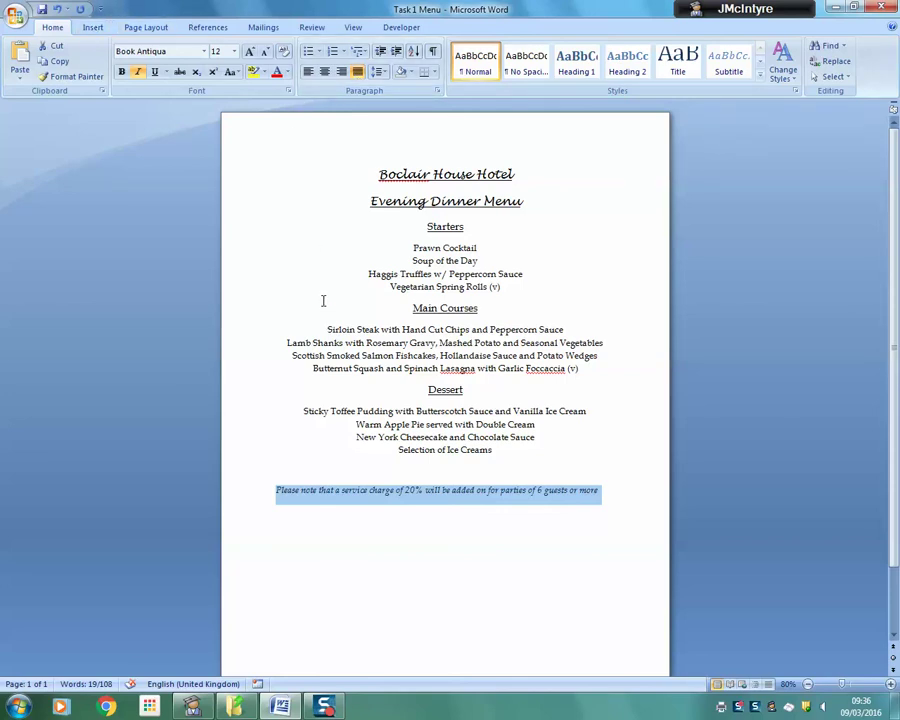
pyautogui.scroll(-2, 366, 520)
# Put the author's name and the long date Wednesday, 09 March 2016 in the footer
pyautogui.doubleClick(290, 636)
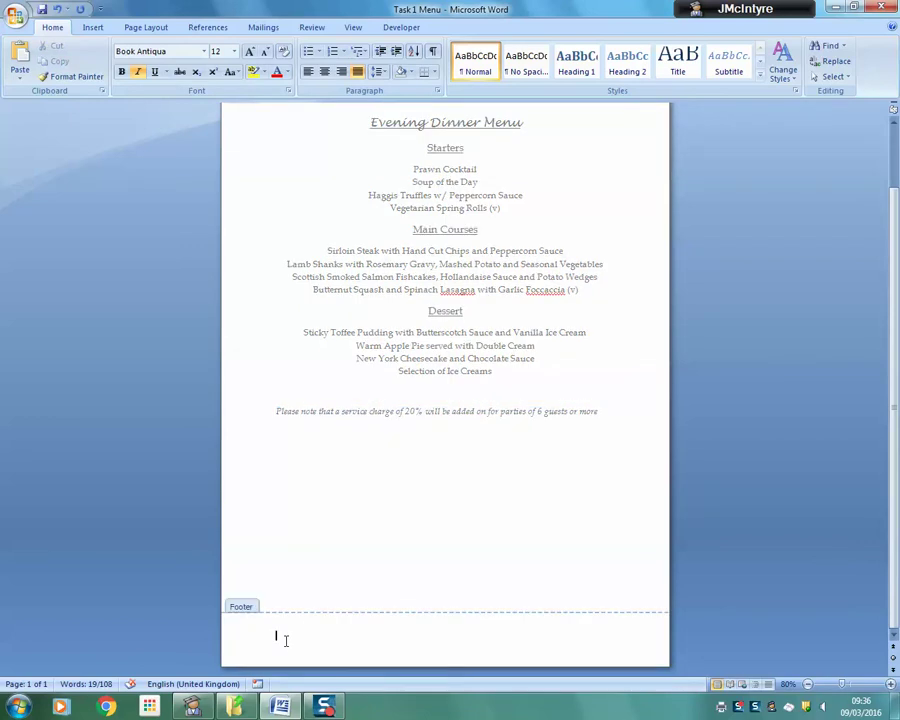
pyautogui.write('Mr')
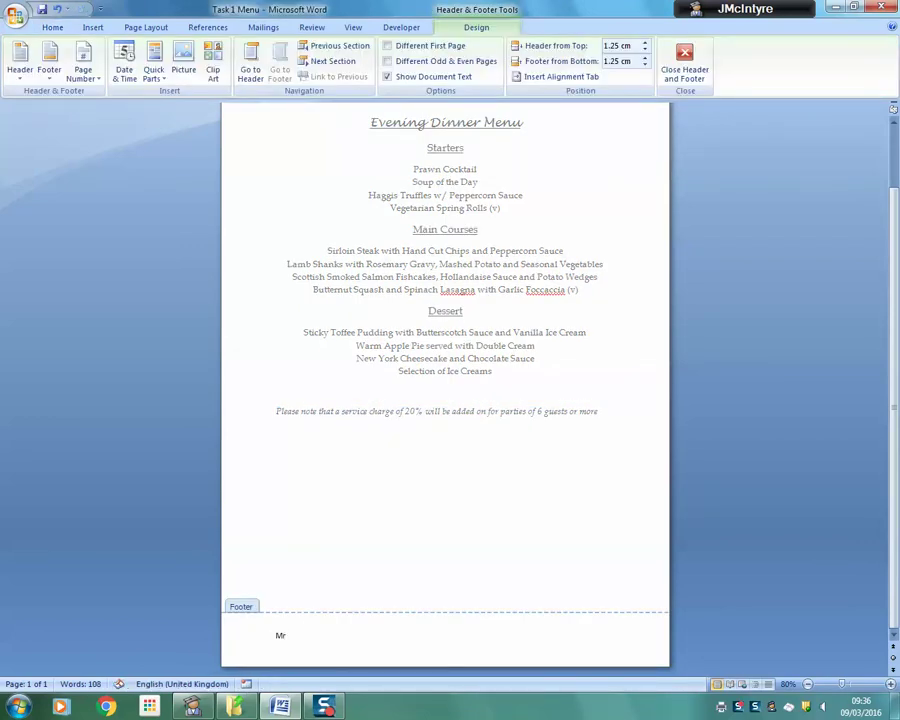
pyautogui.write(' McIntyre')
pyautogui.click(124, 55)
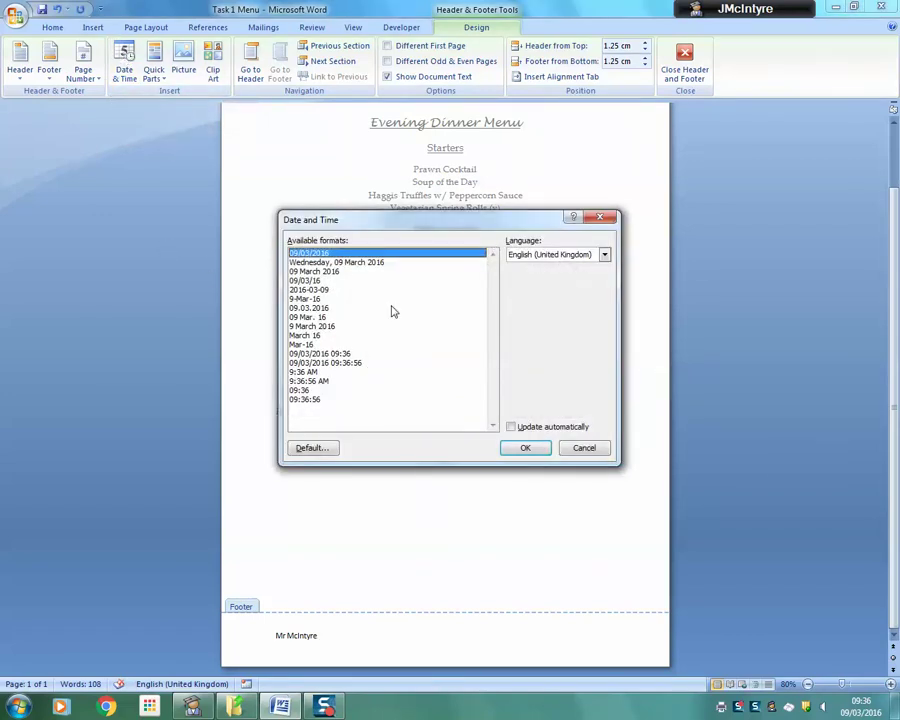
pyautogui.click(371, 263)
pyautogui.click(540, 449)
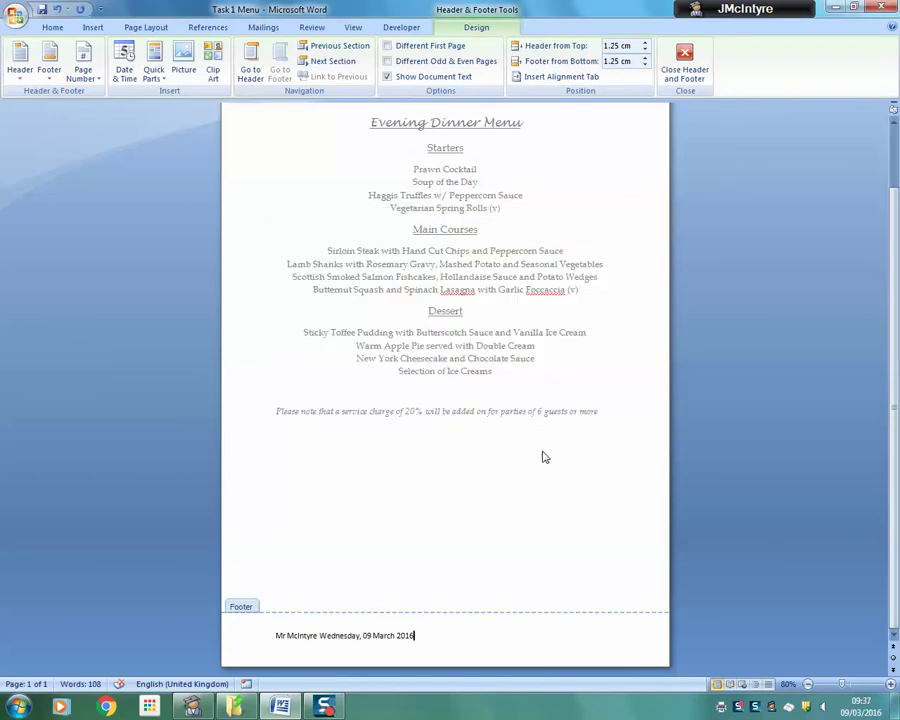
pyautogui.click(685, 62)
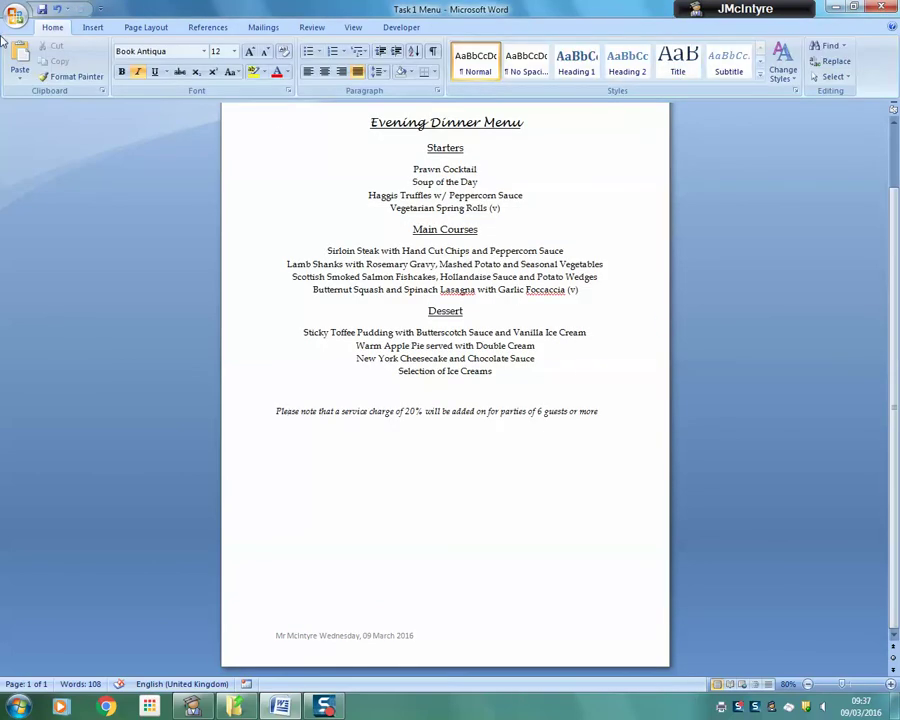